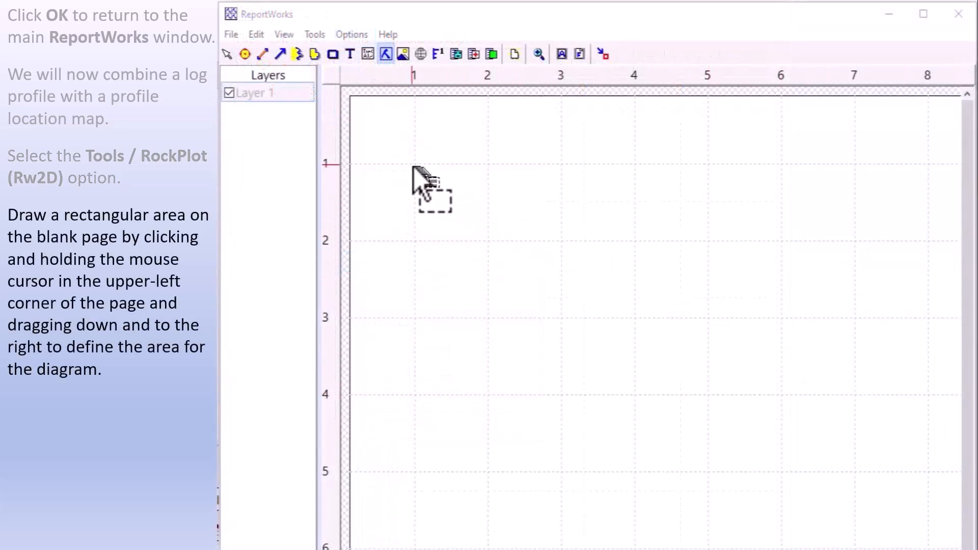
Draw a RockPlot diagram area about 7 inches wide and 3 inches tall from the page's upper-left corner.
{"action": "left_click_drag", "start_coordinate": [417, 165], "coordinate": [931, 398]}
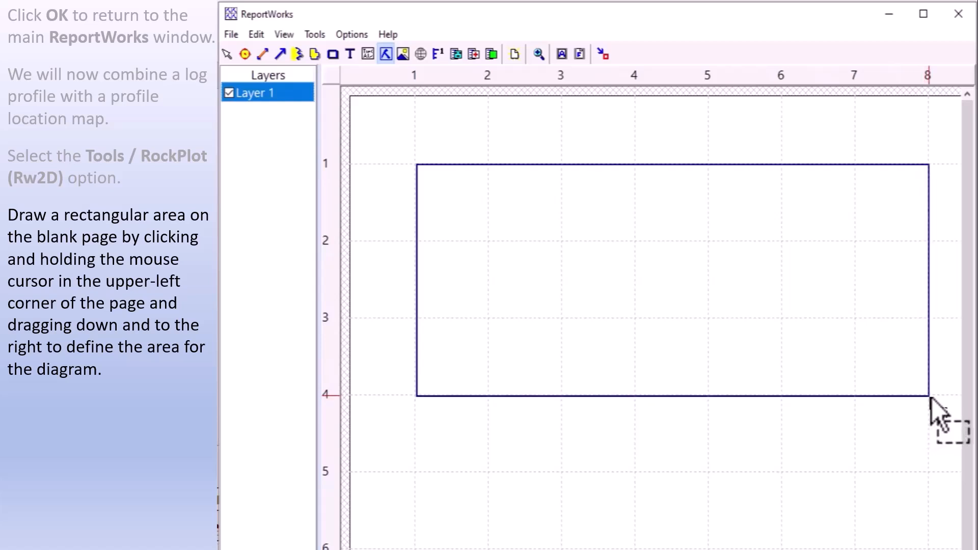
{"action": "left_click_drag", "start_coordinate": [931, 399], "coordinate": [932, 400]}
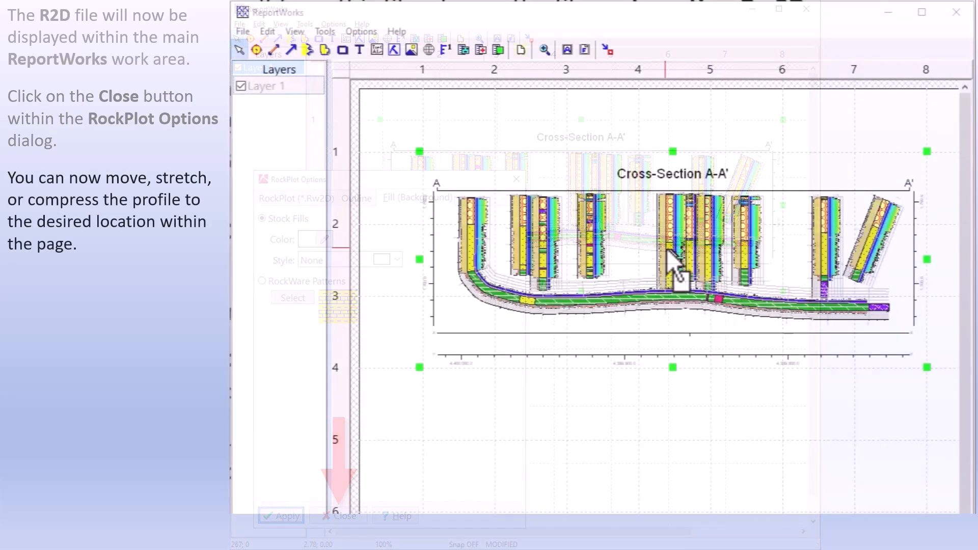
Reposition and stretch the loaded cross-section profile within the page.
{"action": "left_click_drag", "start_coordinate": [668, 251], "coordinate": [620, 203]}
{"action": "left_click_drag", "start_coordinate": [884, 319], "coordinate": [946, 376]}
{"action": "left_click_drag", "start_coordinate": [763, 233], "coordinate": [754, 192]}
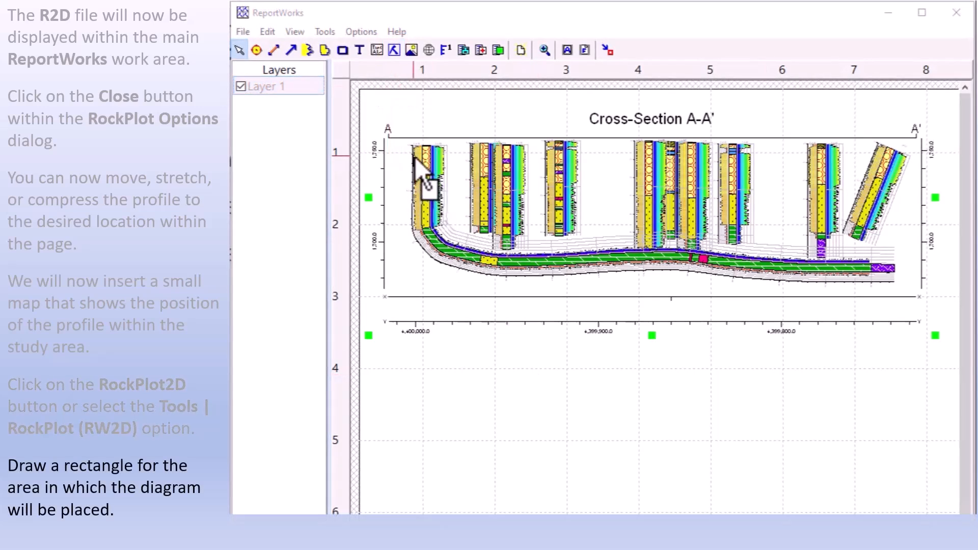
Insert the profile location map into a new RockPlot area and position it above the profile.
{"action": "left_click", "coordinate": [393, 50]}
{"action": "mouse_move", "coordinate": [381, 351]}
{"action": "left_mouse_down"}
{"action": "mouse_move", "coordinate": [476, 469]}
{"action": "mouse_move", "coordinate": [594, 505]}
{"action": "left_mouse_up"}
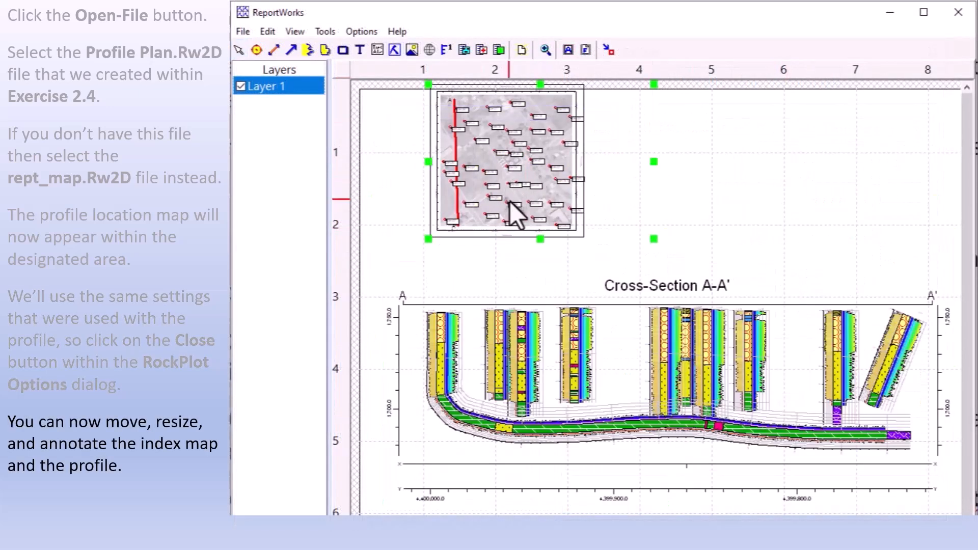
{"action": "left_click_drag", "start_coordinate": [508, 200], "coordinate": [474, 217]}
{"action": "left_click_drag", "start_coordinate": [575, 333], "coordinate": [570, 304]}
Draw an arrow from the map's section line toward the profile and open its properties.
{"action": "left_click", "coordinate": [327, 31]}
{"action": "left_click", "coordinate": [407, 147]}
{"action": "left_click_drag", "start_coordinate": [434, 172], "coordinate": [579, 243]}
{"action": "right_click", "coordinate": [579, 243]}
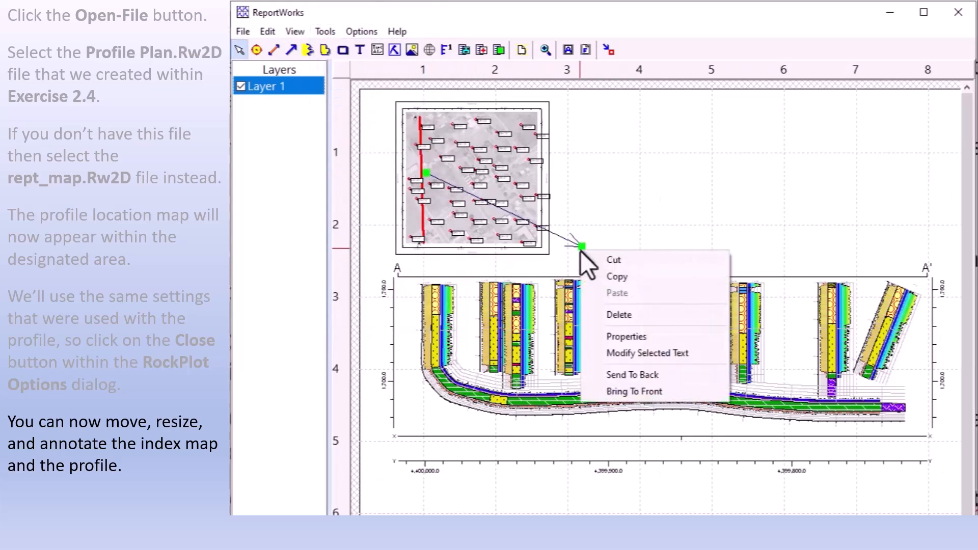
{"action": "left_click", "coordinate": [619, 338]}
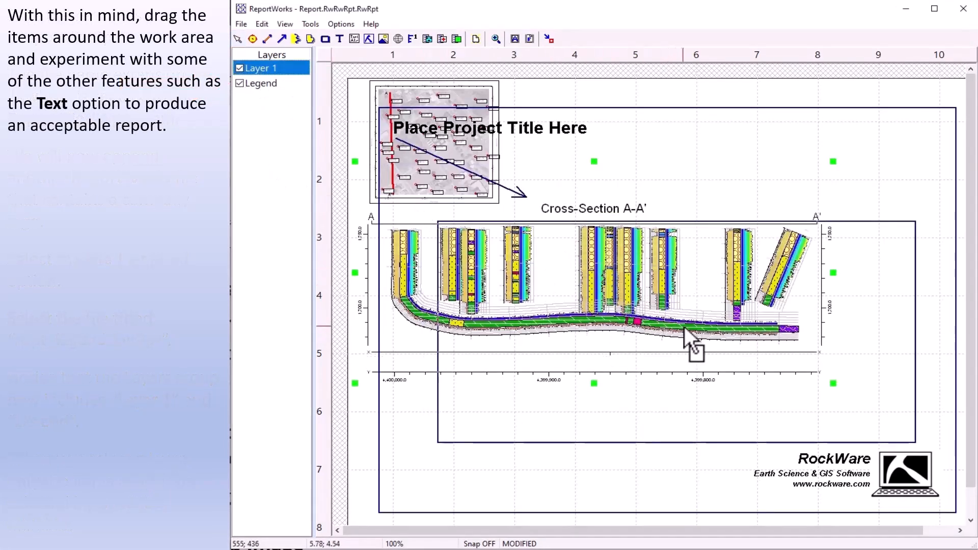
Stretch the cross-section profile wider across the page.
{"action": "left_click_drag", "start_coordinate": [685, 329], "coordinate": [666, 328]}
{"action": "left_click_drag", "start_coordinate": [898, 331], "coordinate": [938, 326]}
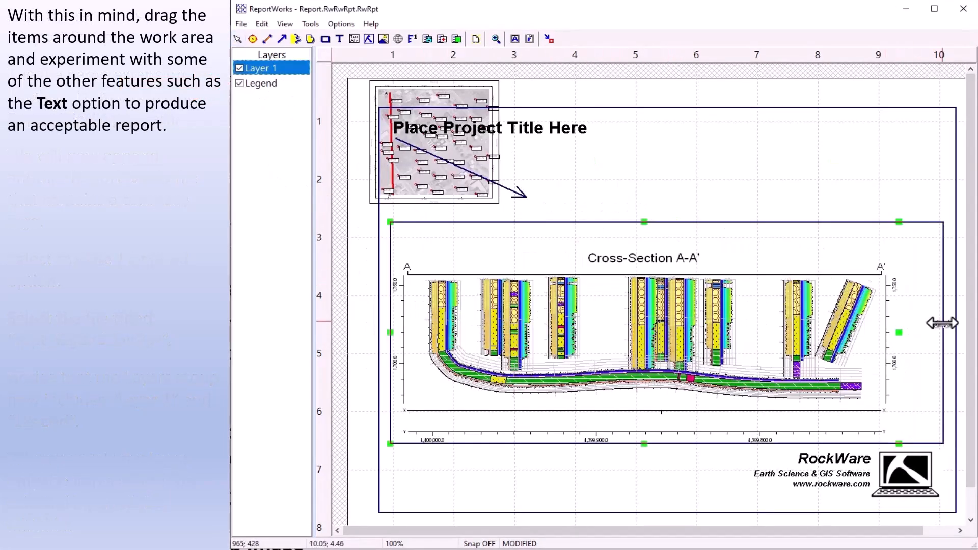
Move the location map to the upper right of the page and delete the old connecting arrow.
{"action": "left_click_drag", "start_coordinate": [434, 92], "coordinate": [803, 131]}
{"action": "left_click", "coordinate": [461, 168]}
{"action": "key", "text": "Delete"}
Draw a new arrow from the location map down toward the profile.
{"action": "left_click", "coordinate": [310, 24]}
{"action": "left_click", "coordinate": [329, 74]}
{"action": "left_click_drag", "start_coordinate": [758, 169], "coordinate": [700, 223]}
Change the title text to "Cross-Section A-A' - Big Spring Project" and reposition it.
{"action": "left_click_drag", "start_coordinate": [496, 125], "coordinate": [546, 124]}
{"action": "double_click", "coordinate": [546, 124]}
{"action": "left_click_drag", "start_coordinate": [615, 257], "coordinate": [432, 261]}
{"action": "type", "text": "Cross-Section A-A' - Big Spring Project"}
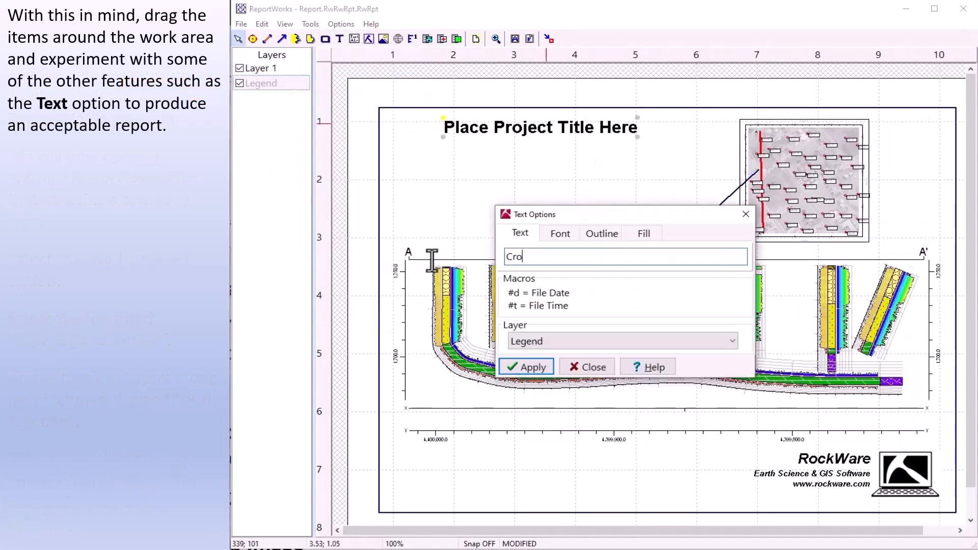
{"action": "left_click", "coordinate": [527, 367]}
{"action": "left_click_drag", "start_coordinate": [606, 129], "coordinate": [556, 132]}
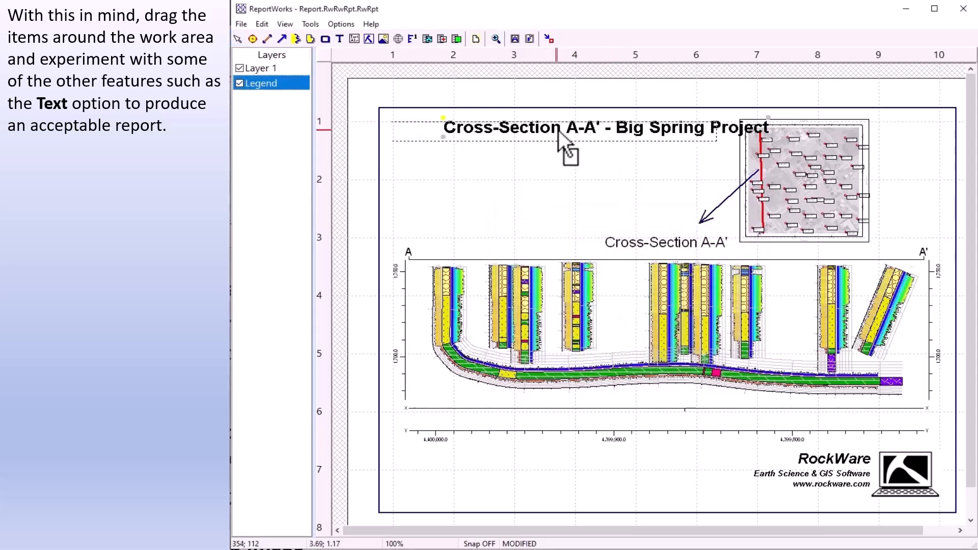
Add a text label reading "5/16/25" beneath the title.
{"action": "left_click", "coordinate": [340, 38]}
{"action": "left_click", "coordinate": [523, 145]}
{"action": "type", "text": "5/16/25"}
{"action": "left_click", "coordinate": [563, 360]}
Add a bold "Section Location Map" caption and place it beneath the location map.
{"action": "left_click", "coordinate": [897, 163]}
{"action": "type", "text": "Section Location Map"}
{"action": "left_click_drag", "start_coordinate": [892, 188], "coordinate": [735, 252]}
{"action": "left_click", "coordinate": [736, 272]}
{"action": "left_click", "coordinate": [924, 309]}
{"action": "left_click", "coordinate": [887, 348]}
{"action": "left_click", "coordinate": [701, 405]}
{"action": "left_click", "coordinate": [764, 406]}
{"action": "left_click_drag", "start_coordinate": [931, 168], "coordinate": [796, 248]}
Add a text label below the date crediting the person who logged the borehole.
{"action": "left_click", "coordinate": [340, 39]}
{"action": "left_click", "coordinate": [469, 180]}
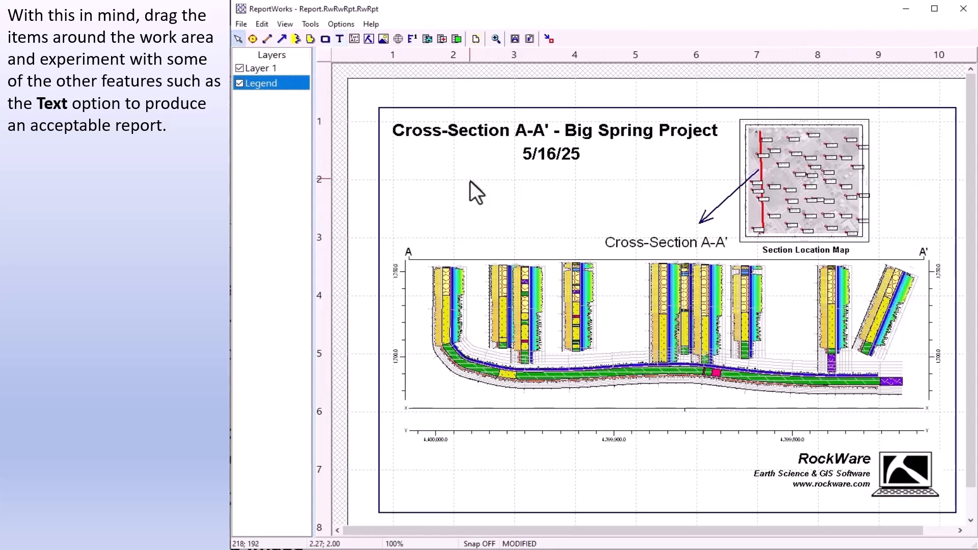
{"action": "type", "text": "Borehole Logged by Mortimer Snerd."}
{"action": "left_click", "coordinate": [638, 250]}
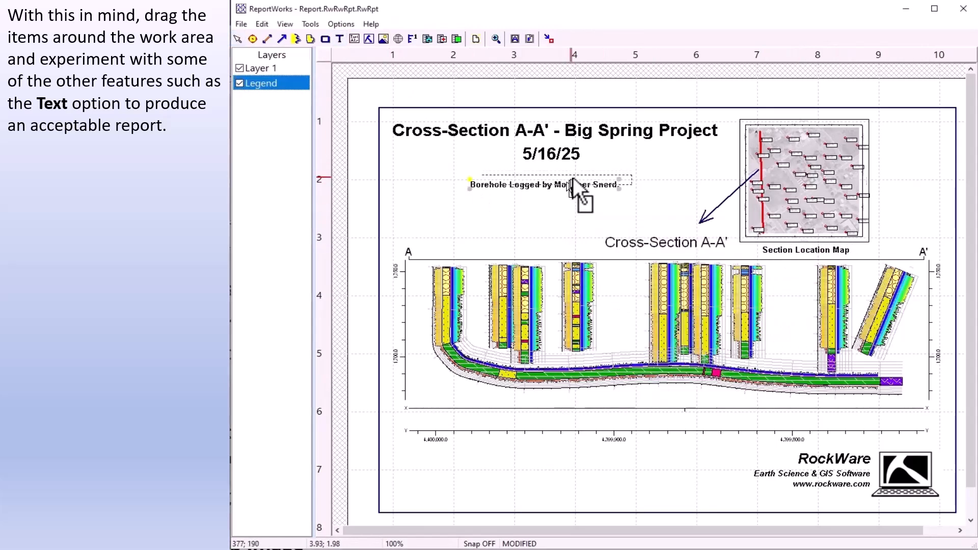